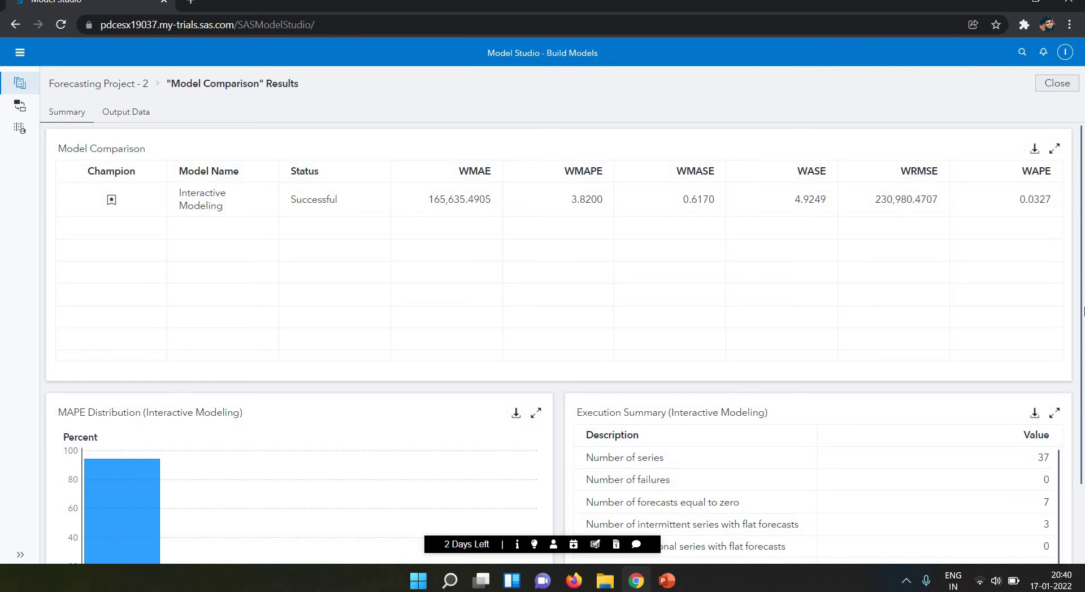
# Maximize the Interactive Modeling Execution Summary to full window, showing 37 series and 0 failures
pyautogui.scroll(-2, 1084, 351)
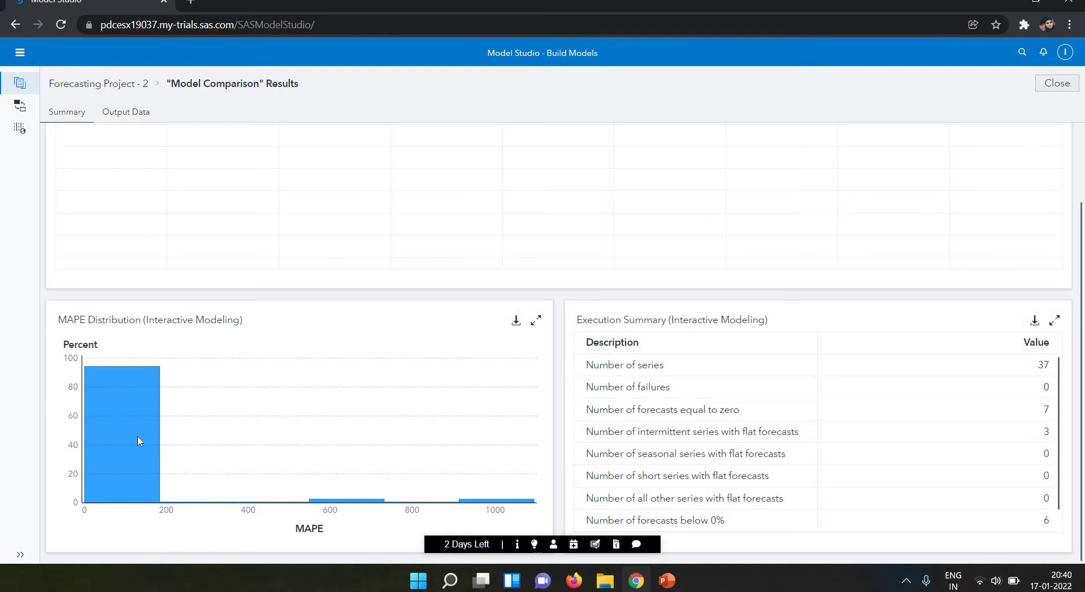
pyautogui.moveTo(135, 425)
pyautogui.click(1053, 323)
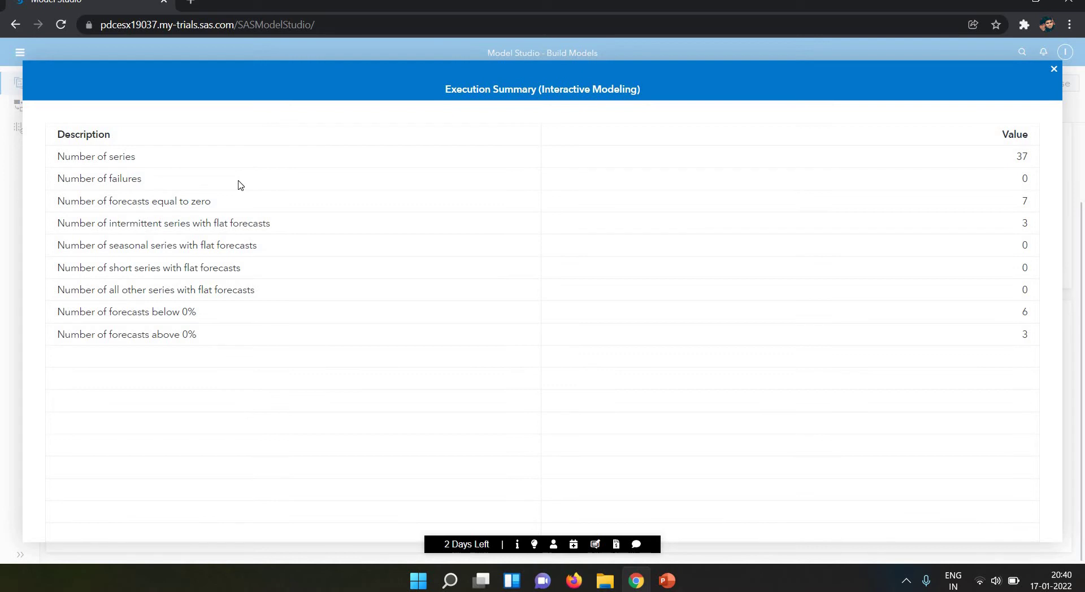
# Close the full-window Execution Summary to get back to the Model Comparison results
pyautogui.click(1054, 69)
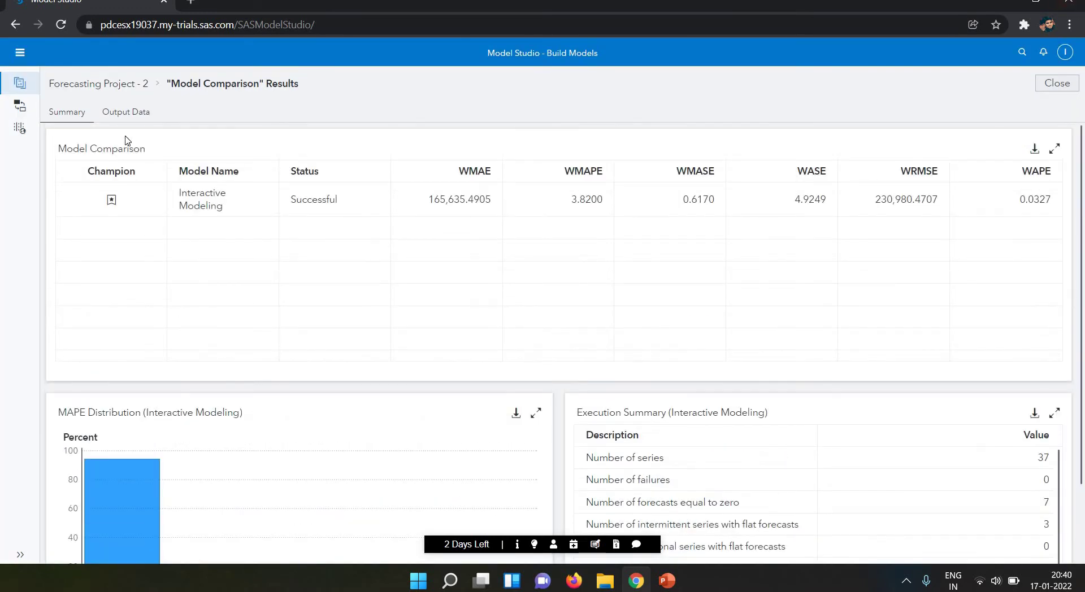
# Load the OUTFOR forecasts table from the Output Data tab for viewing
pyautogui.click(128, 116)
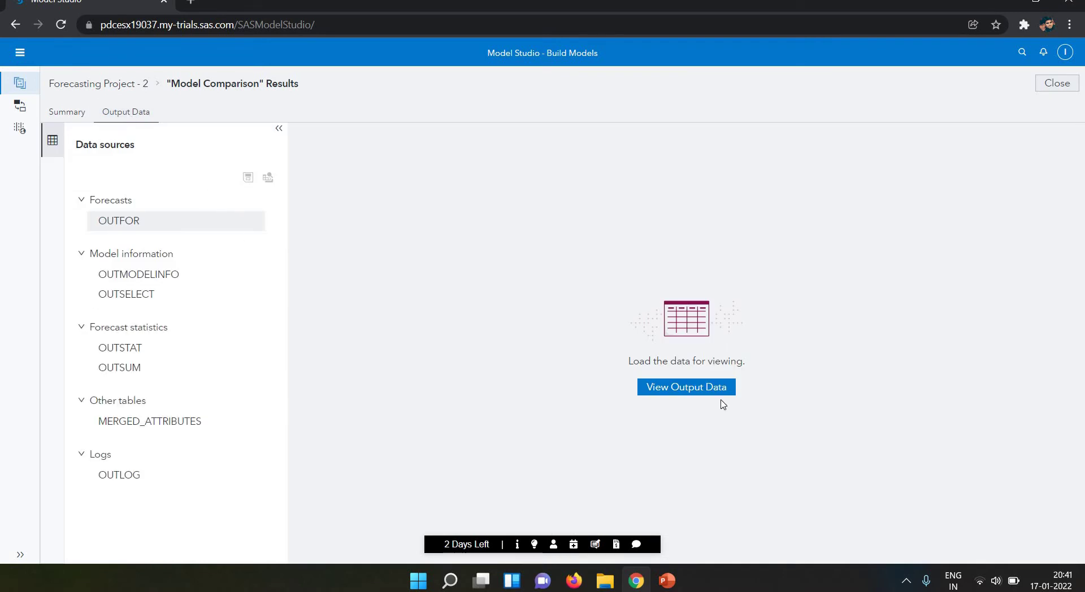
pyautogui.click(700, 393)
pyautogui.click(702, 396)
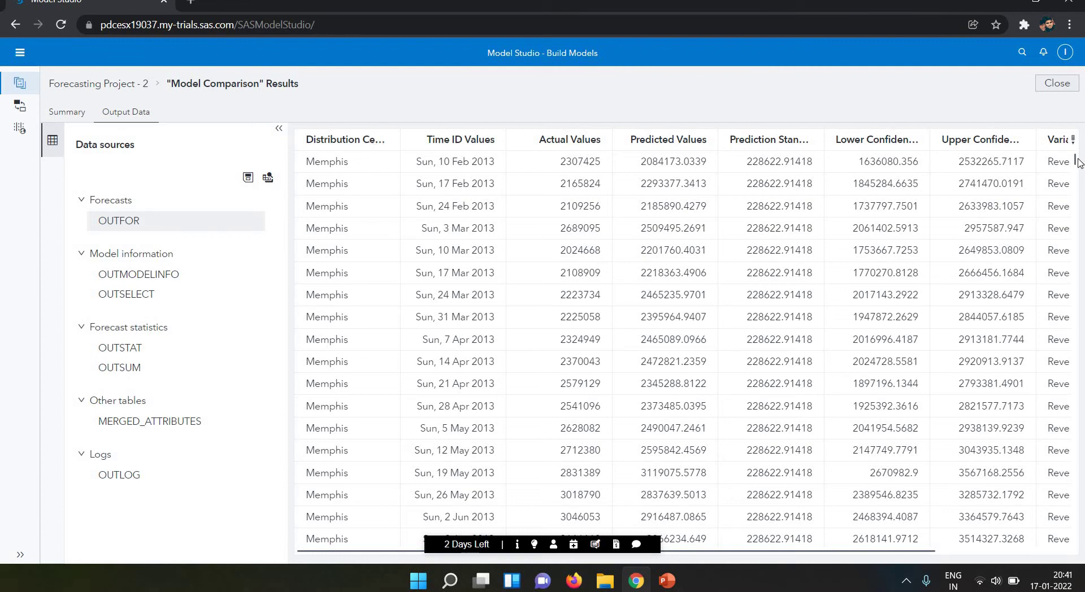
pyautogui.moveTo(1077, 163); pyautogui.dragTo(1084, 189)
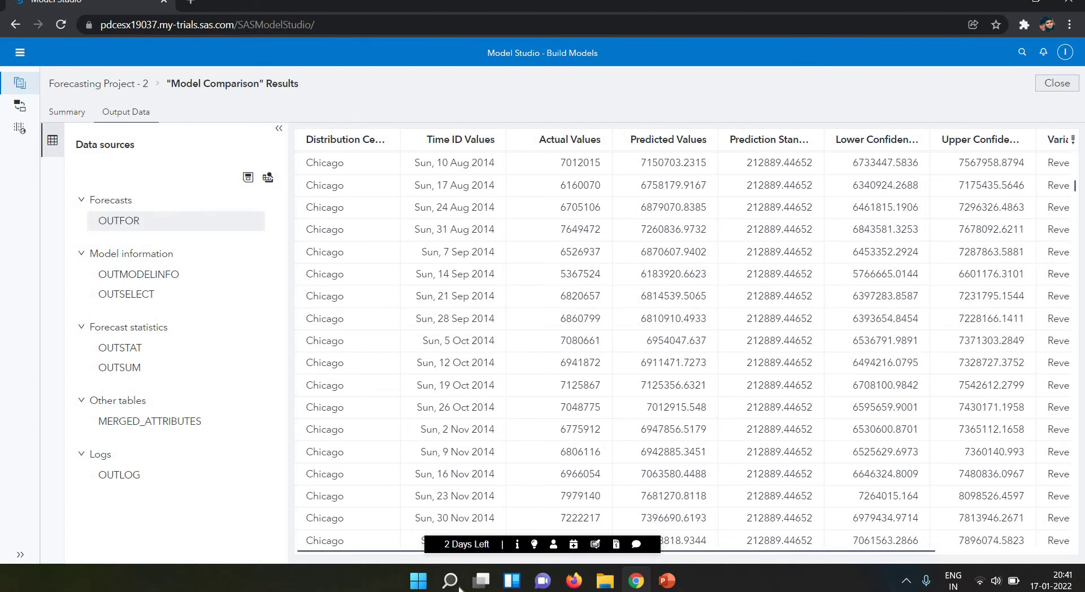
pyautogui.hscroll(3, 369, 547)
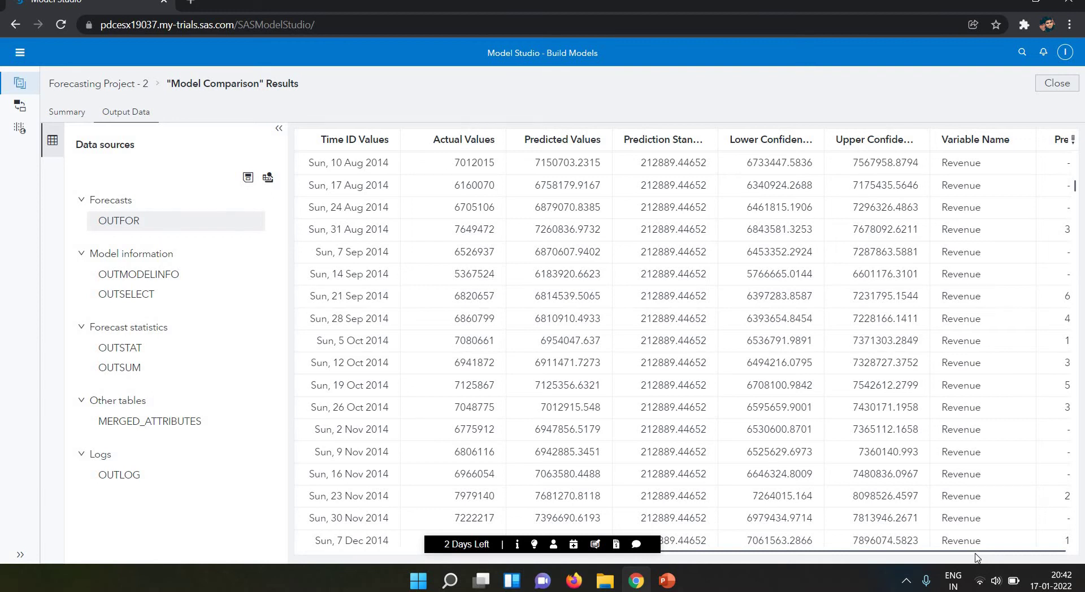
pyautogui.moveTo(1021, 552); pyautogui.dragTo(1028, 552)
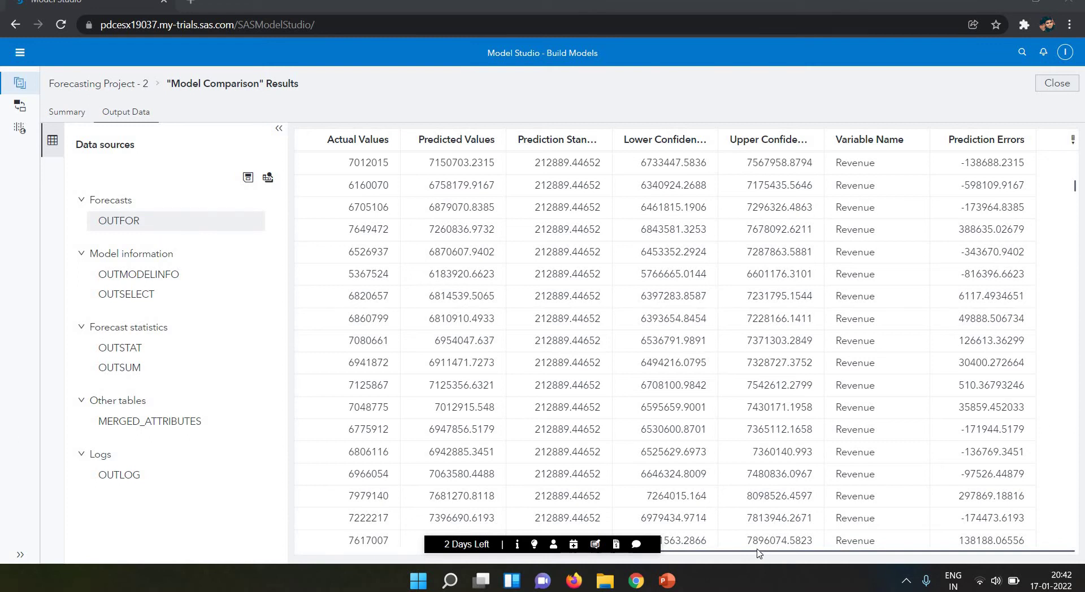
pyautogui.moveTo(671, 552); pyautogui.dragTo(337, 554)
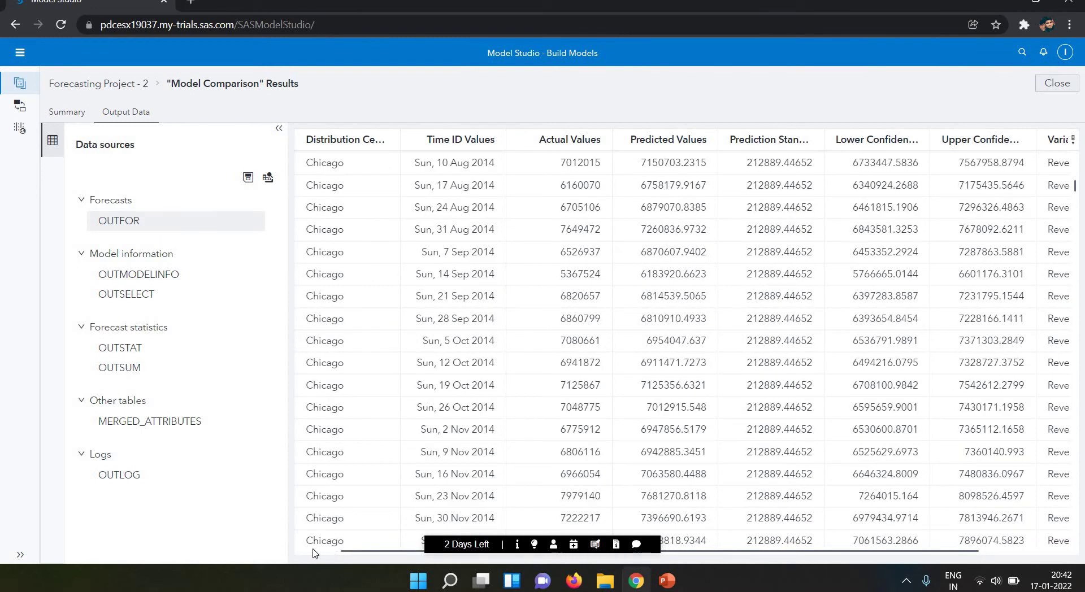
pyautogui.scroll(-5, 213, 153)
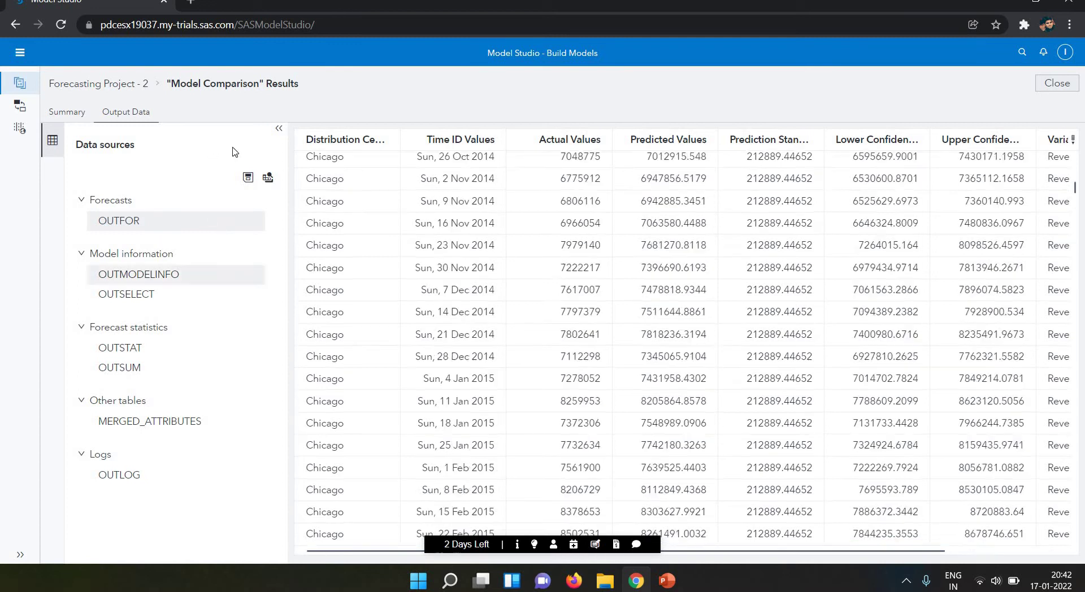
# Save the OUTFOR table as My_forecast in the CASUSER library
pyautogui.click(248, 179)
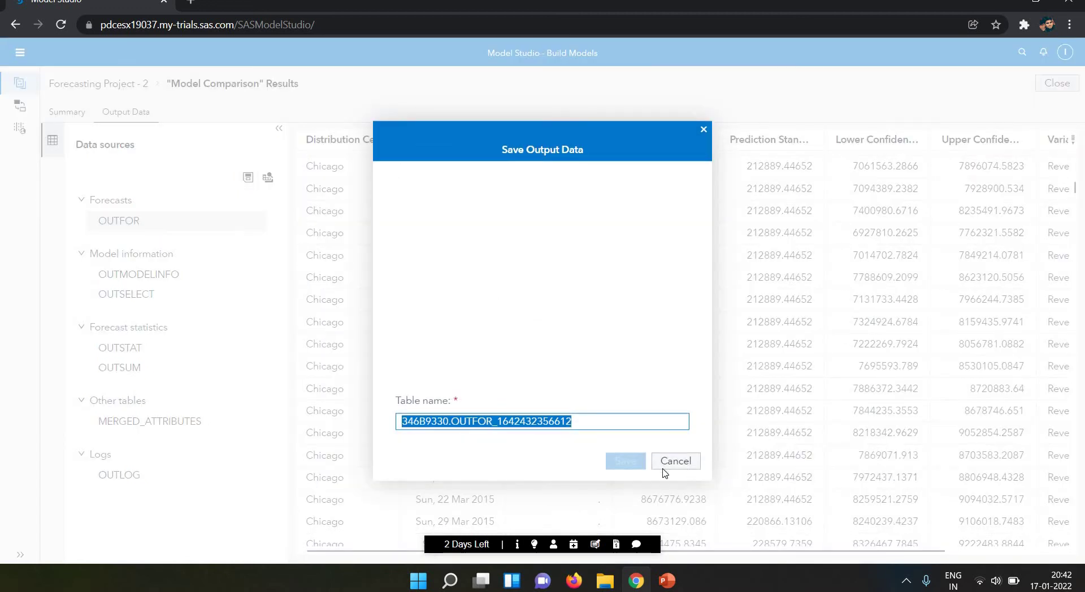
pyautogui.click(593, 418)
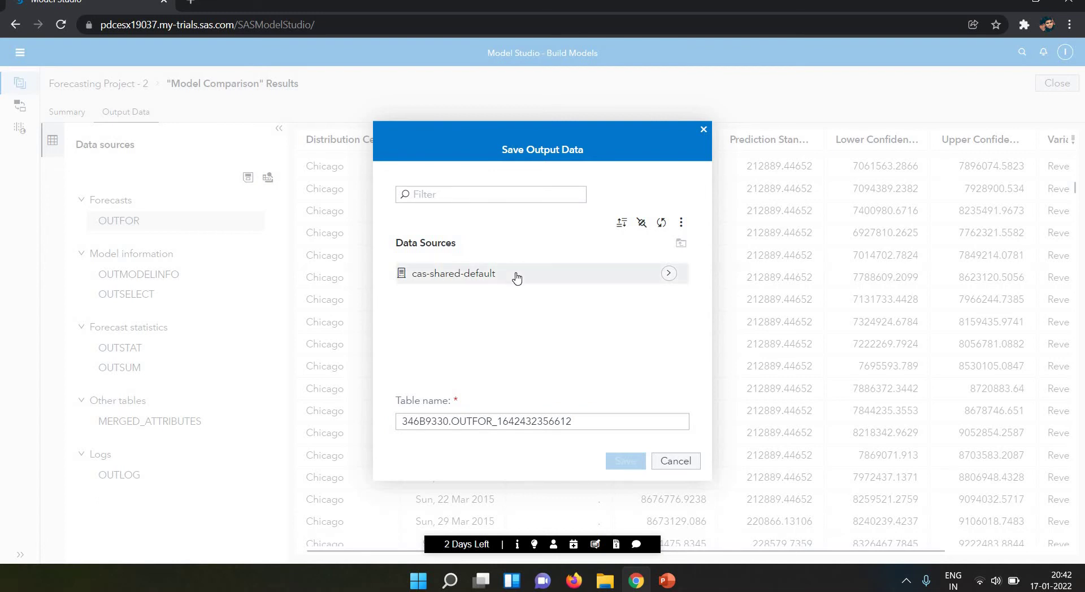
pyautogui.tripleClick(576, 426)
pyautogui.write('My')
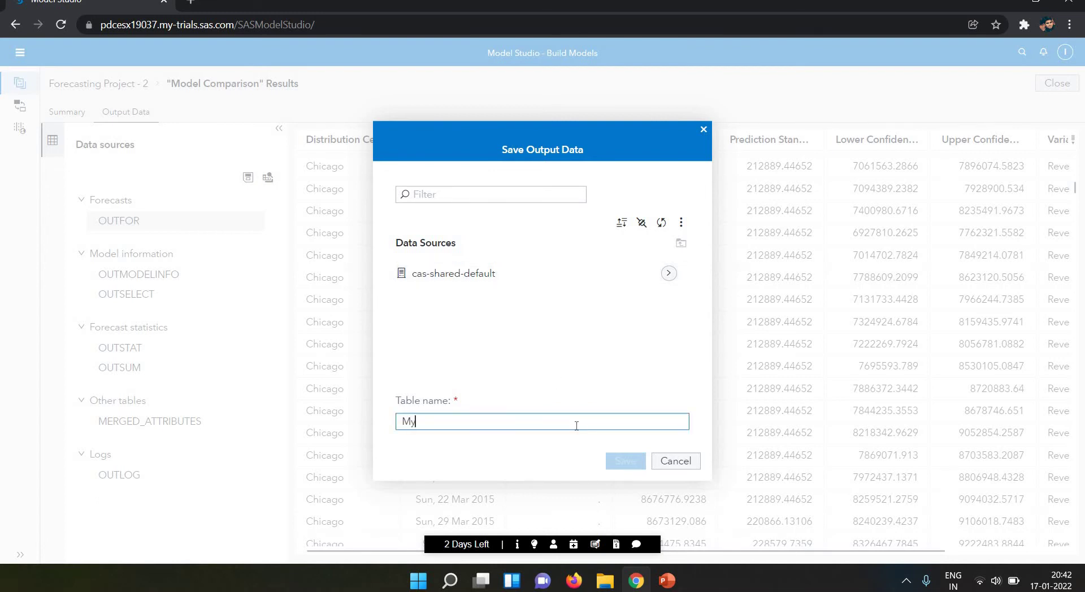
pyautogui.write('_forecast')
pyautogui.click(496, 277)
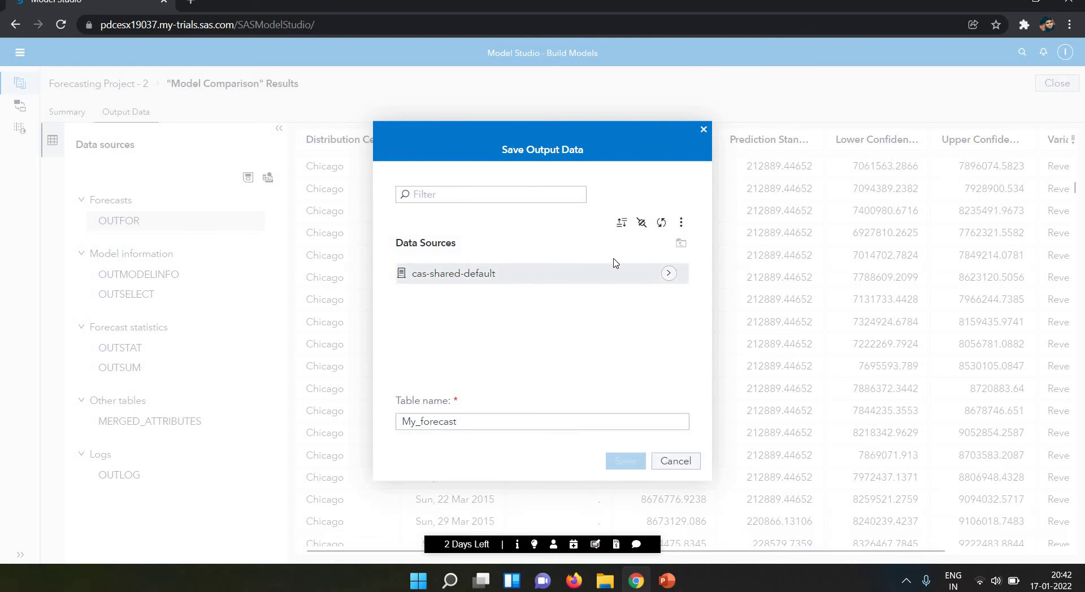
pyautogui.click(668, 275)
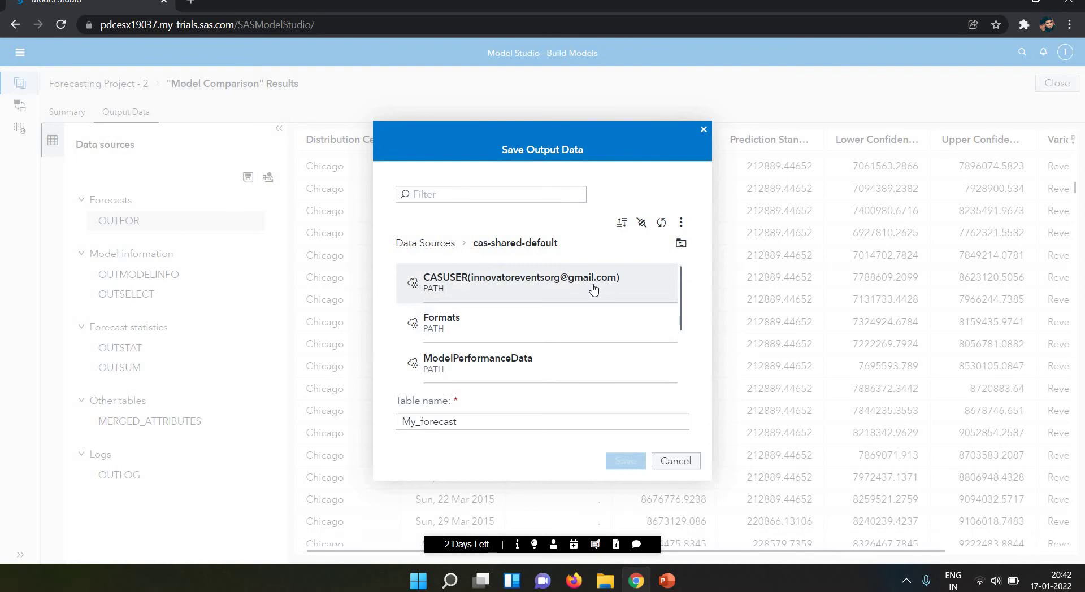
pyautogui.click(560, 276)
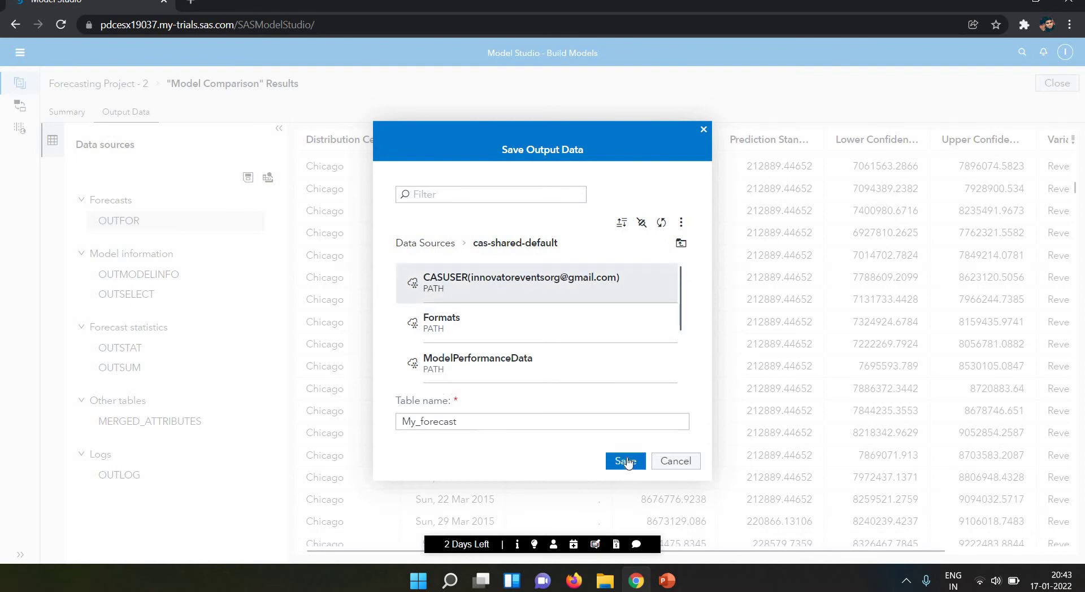
pyautogui.click(627, 459)
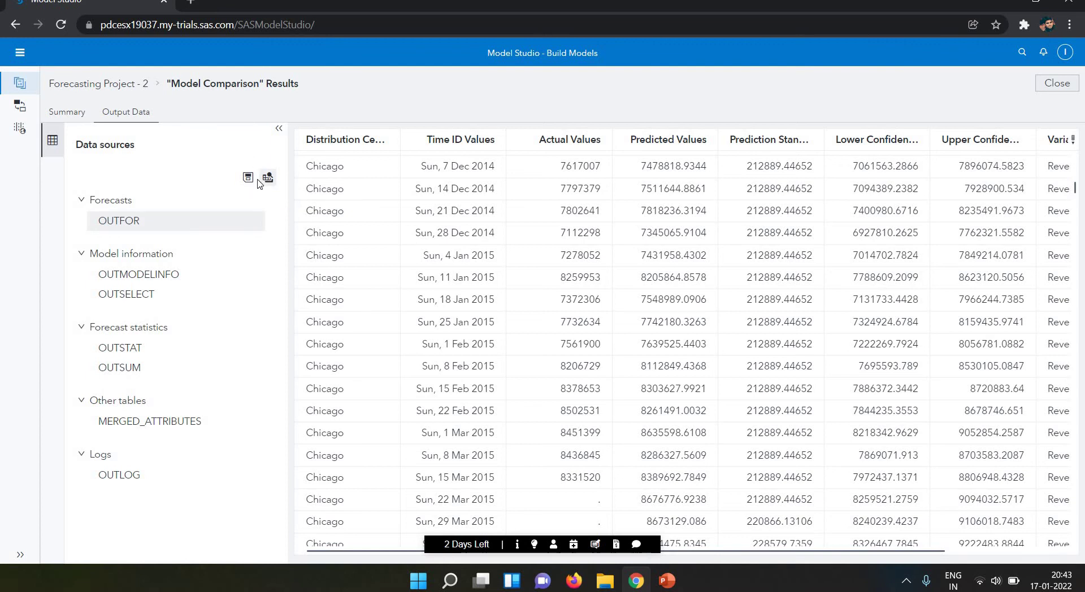
pyautogui.click(96, 277)
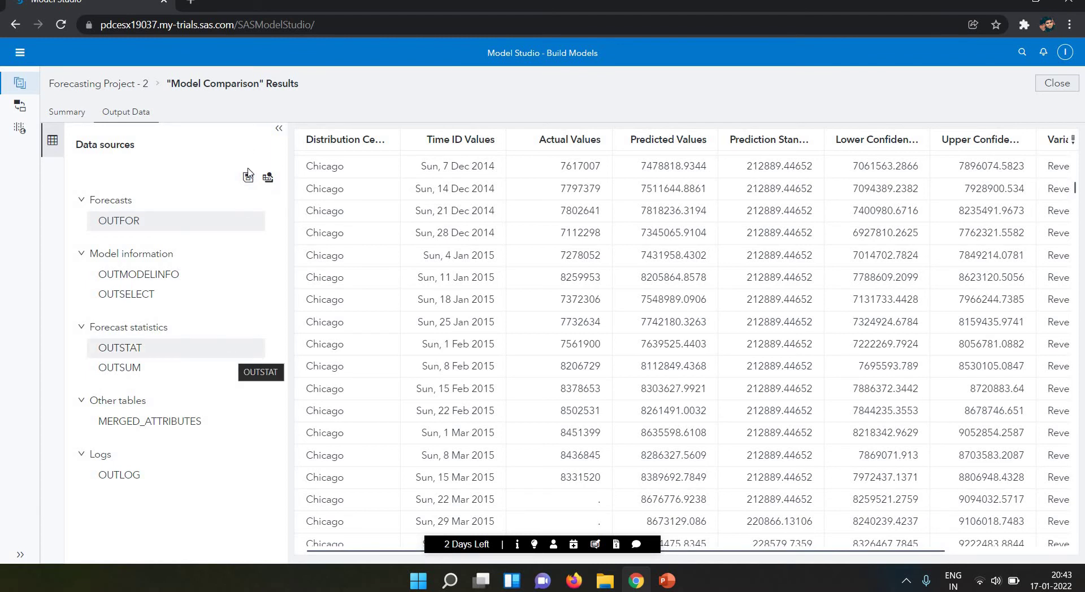
# Show the OUTMODELINFO table and scroll through each center's model and family
pyautogui.click(165, 277)
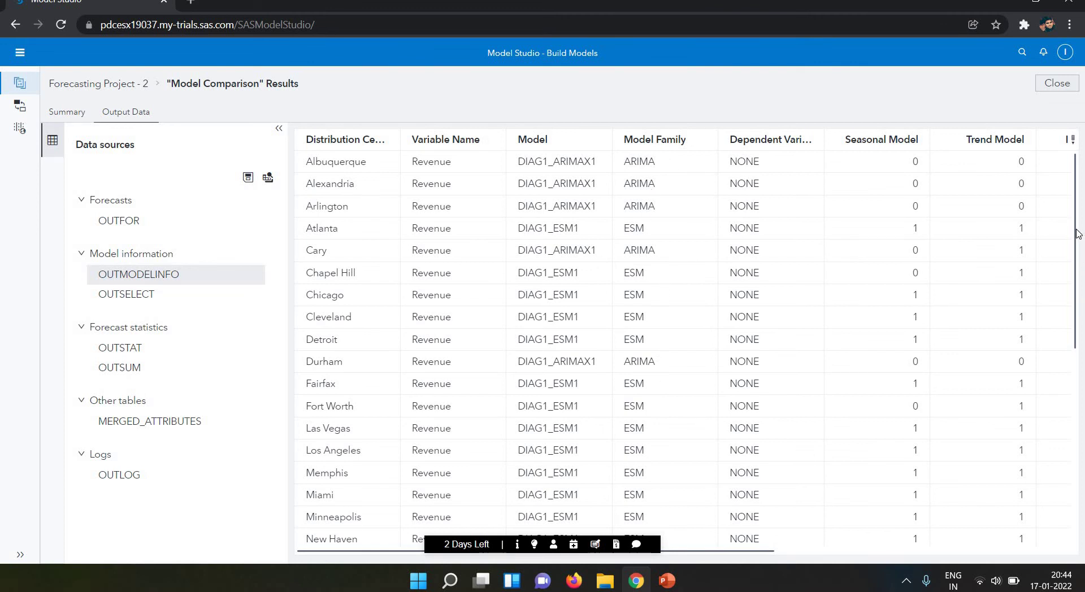
pyautogui.moveTo(1078, 233); pyautogui.dragTo(1080, 185)
# Display the OUTSELECT table of candidate model selection status per distribution center
pyautogui.click(189, 301)
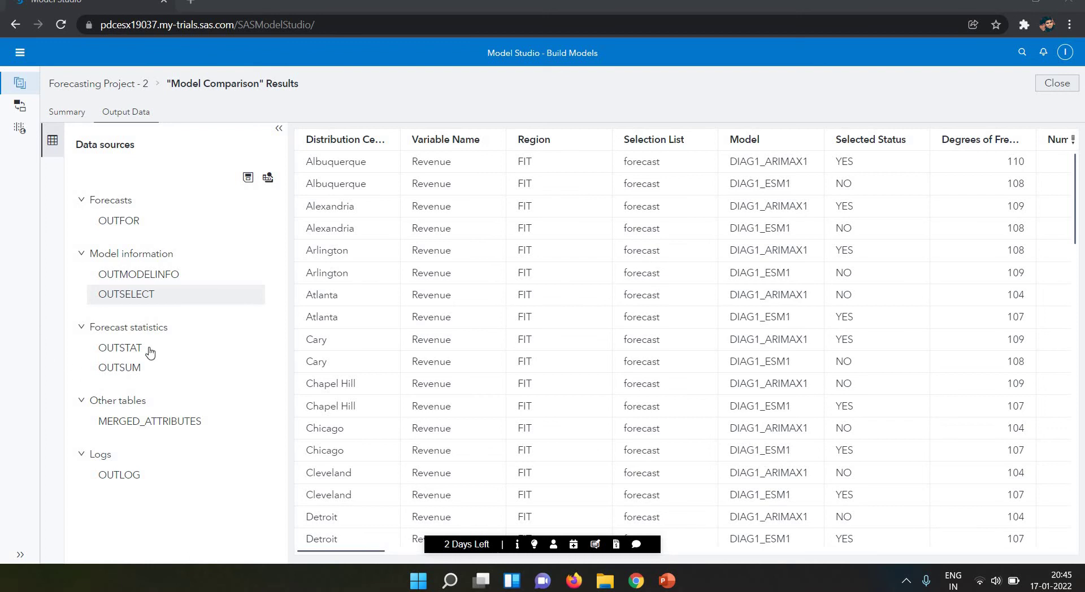
# Open the OUTSTAT table and scroll right to its fit statistic columns
pyautogui.click(127, 354)
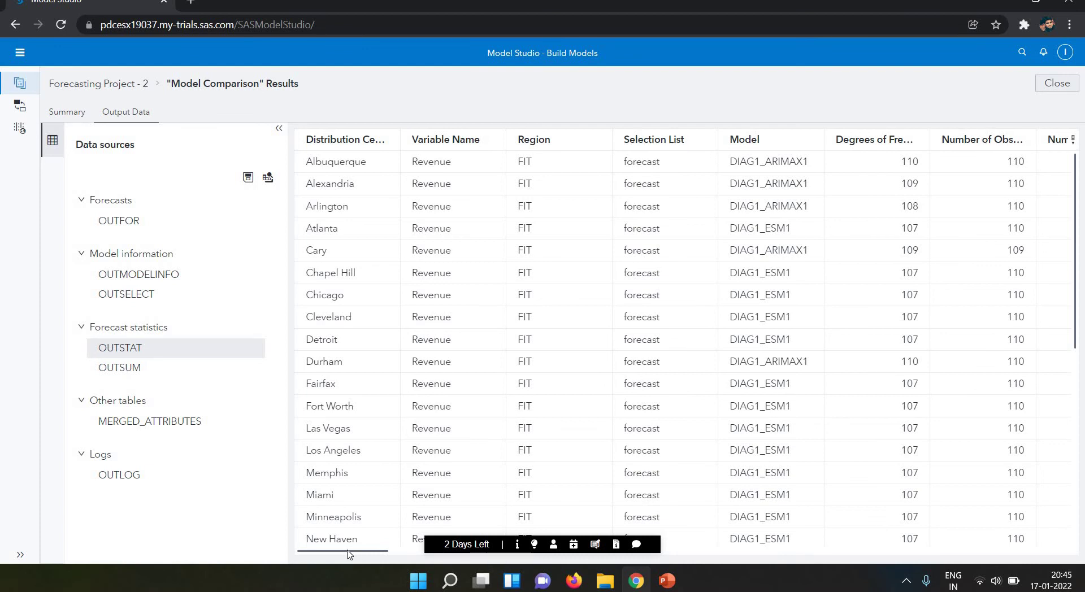
pyautogui.click(422, 551)
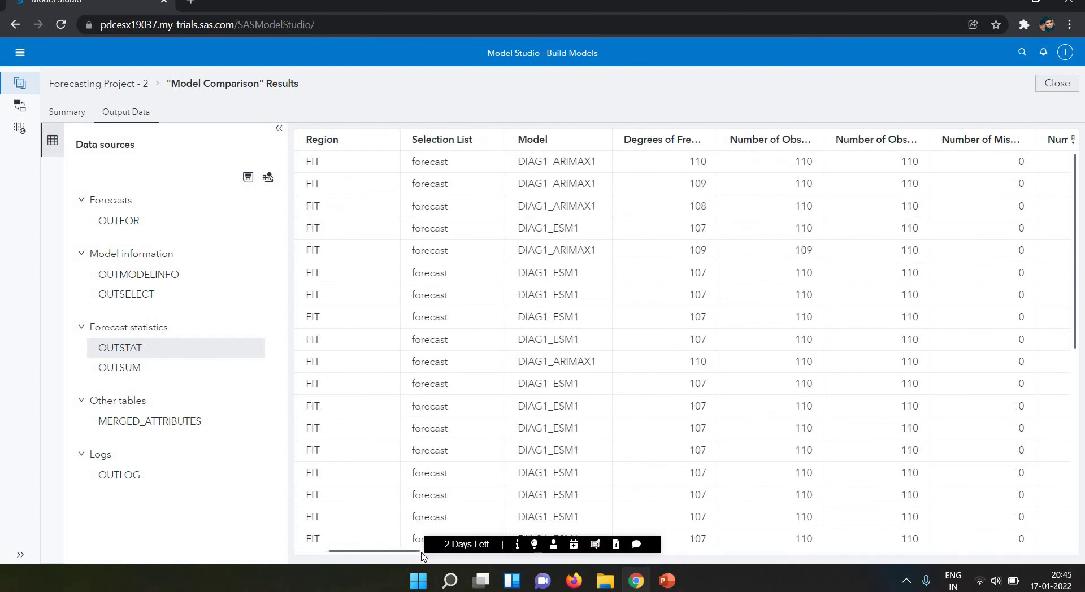
pyautogui.hscroll(3, 940, 385)
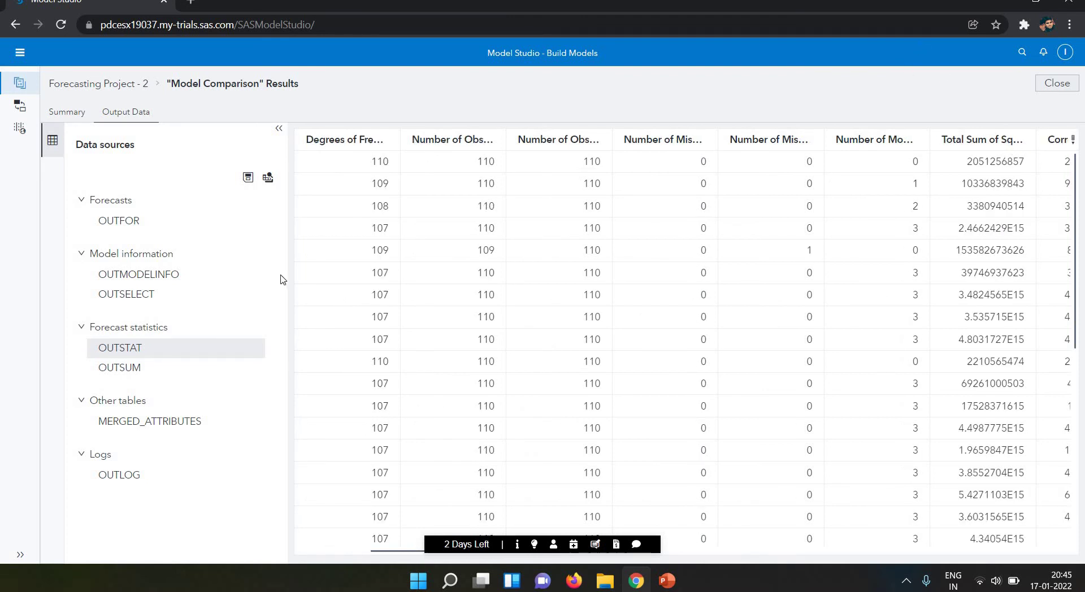
# View the OUTSUM and MERGED_ATTRIBUTES tables, ending on the empty OUTLOG table
pyautogui.click(133, 369)
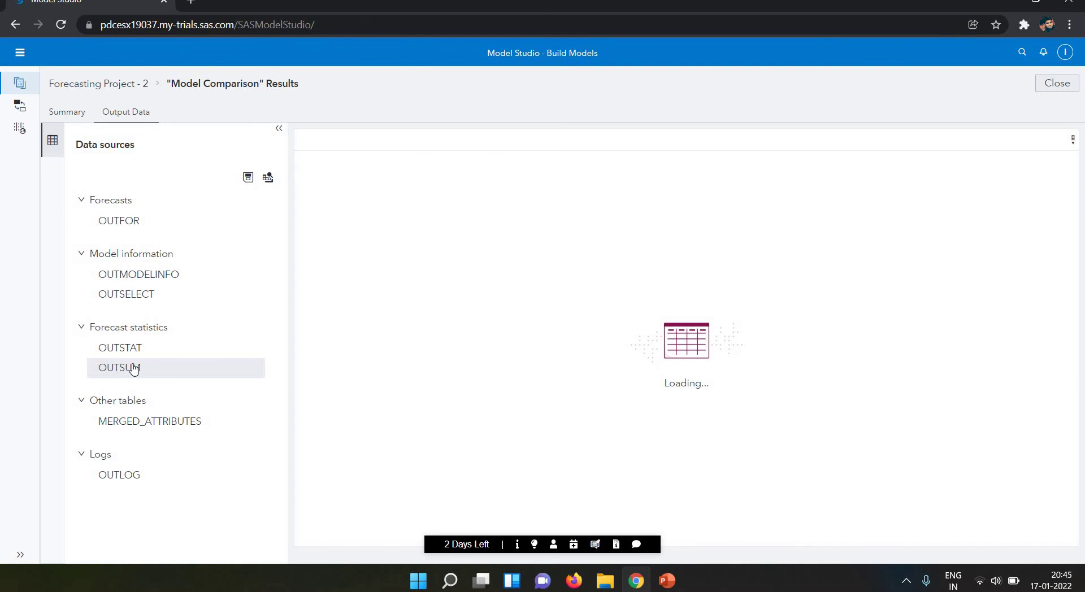
pyautogui.click(184, 430)
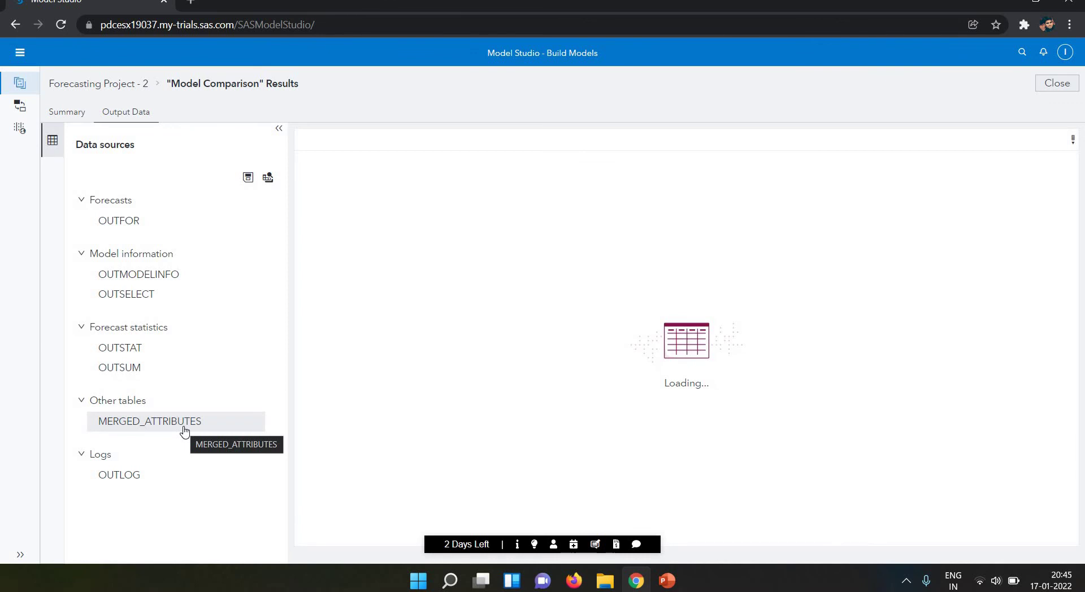
pyautogui.click(132, 480)
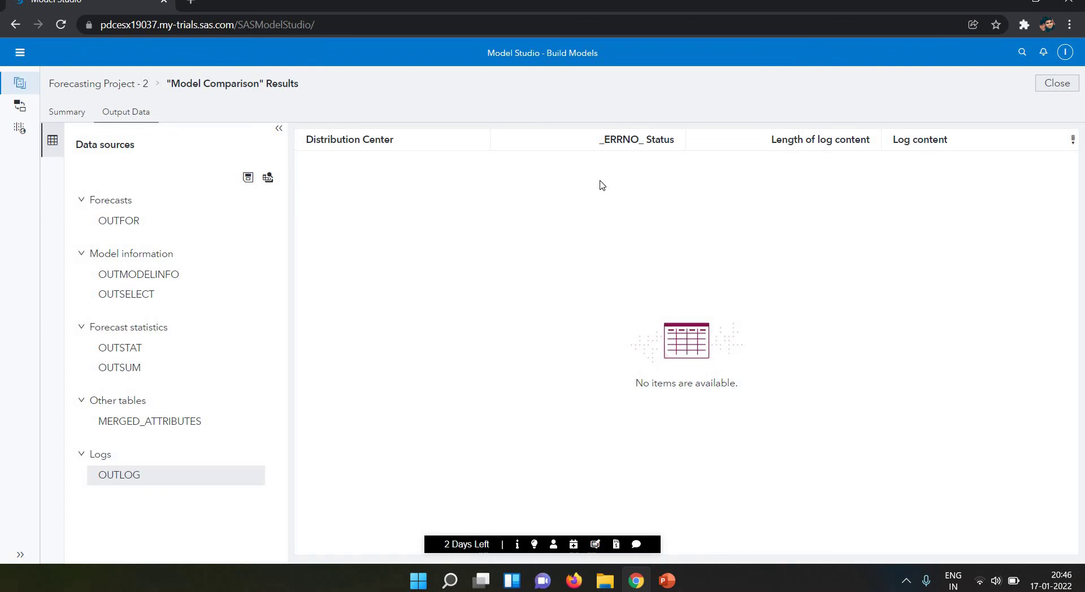
# Check the Model Comparison summary, return to Forecasting Project - 2, and view its DCSKINPRODUCT variables
pyautogui.click(84, 117)
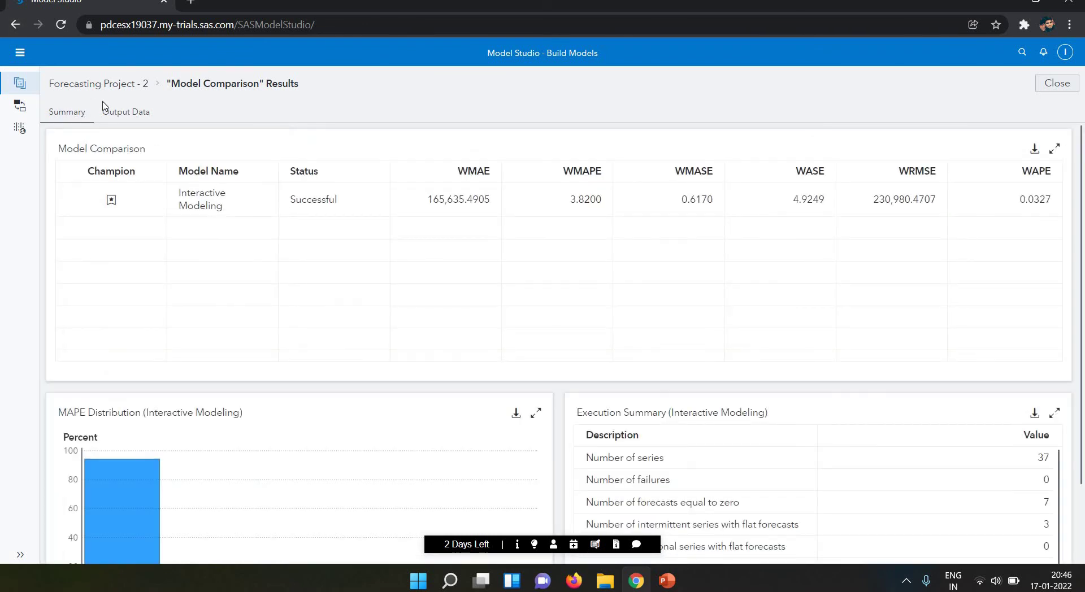
pyautogui.click(79, 84)
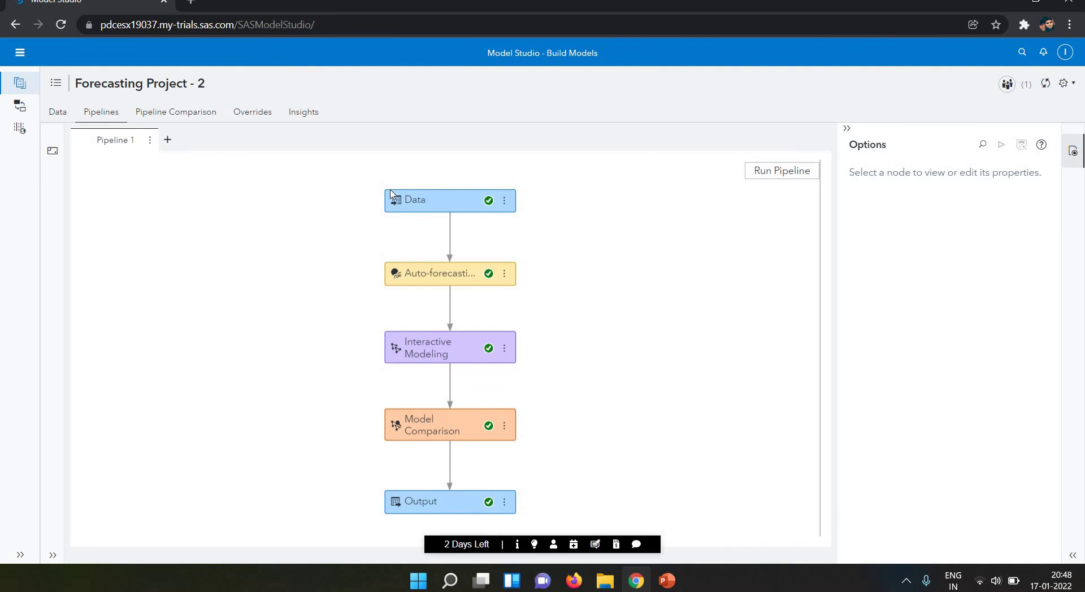
pyautogui.click(56, 115)
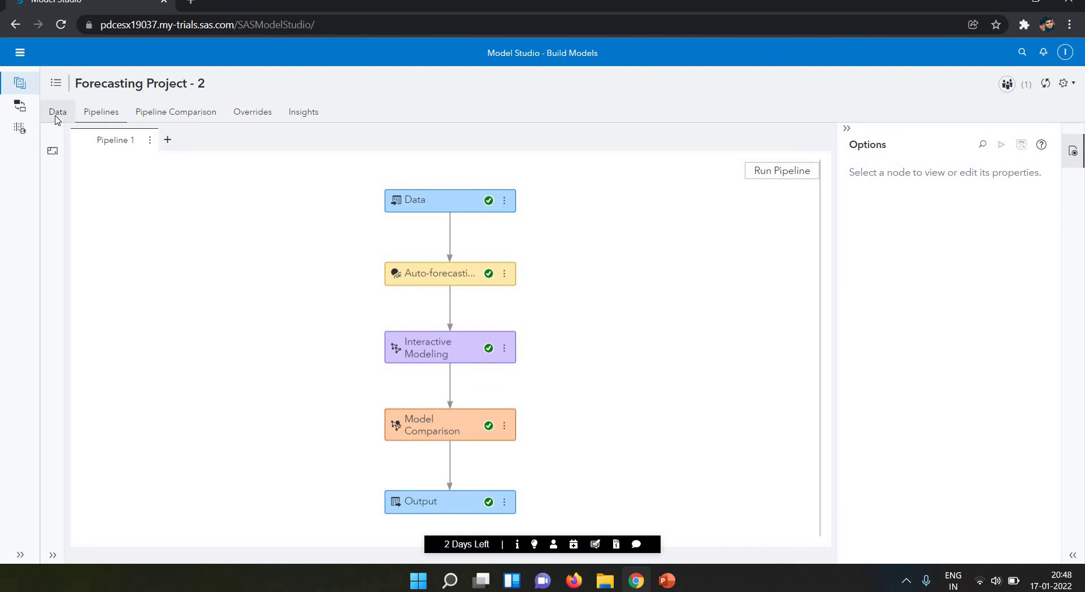